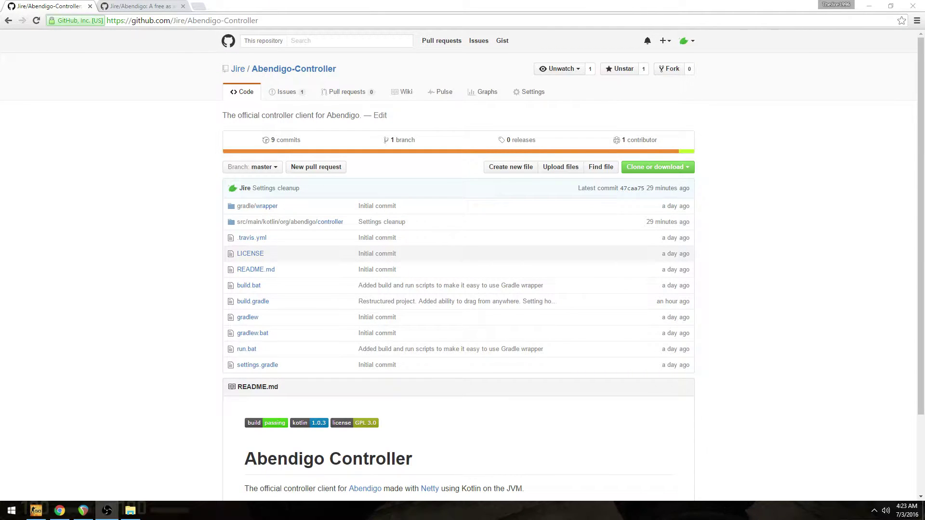
View the Abendigo repository page on GitHub and return to the Abendigo-Controller repository.
{"action": "left_click", "coordinate": [42, 306]}
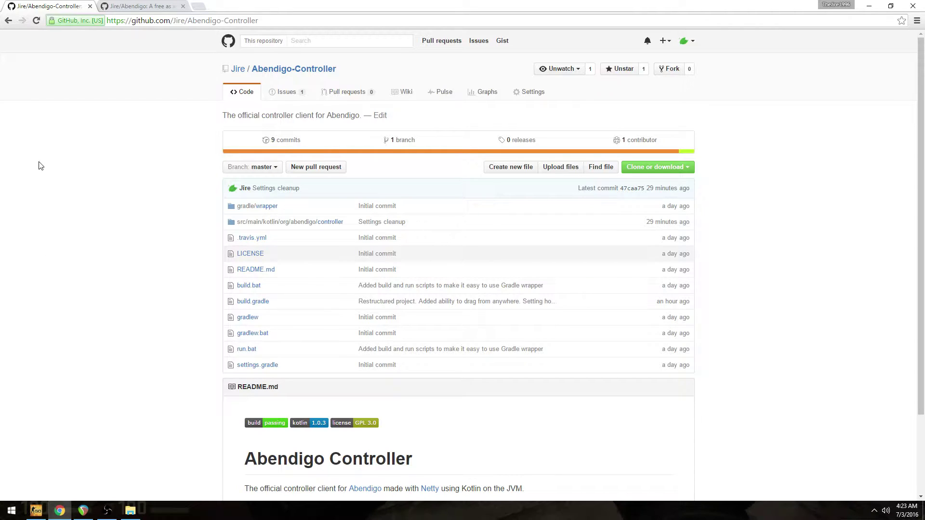
{"action": "left_click", "coordinate": [130, 7]}
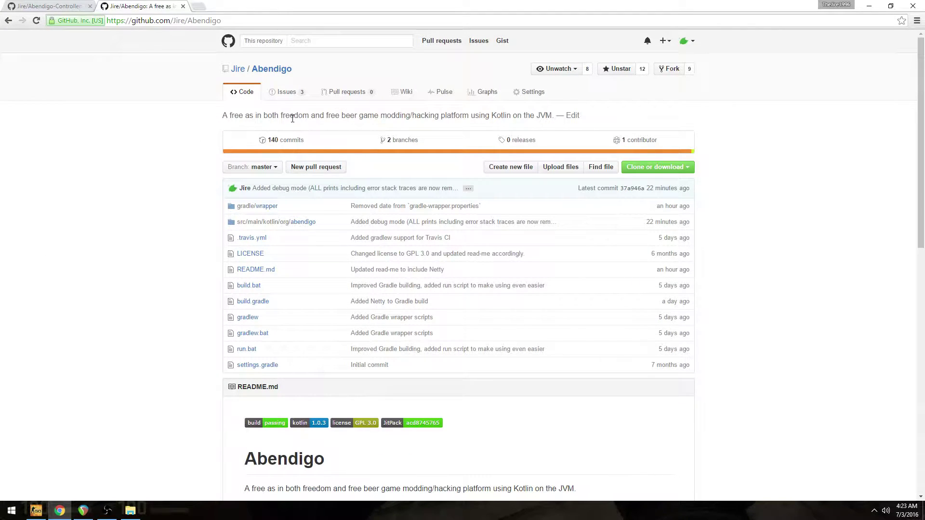
{"action": "left_click", "coordinate": [39, 4]}
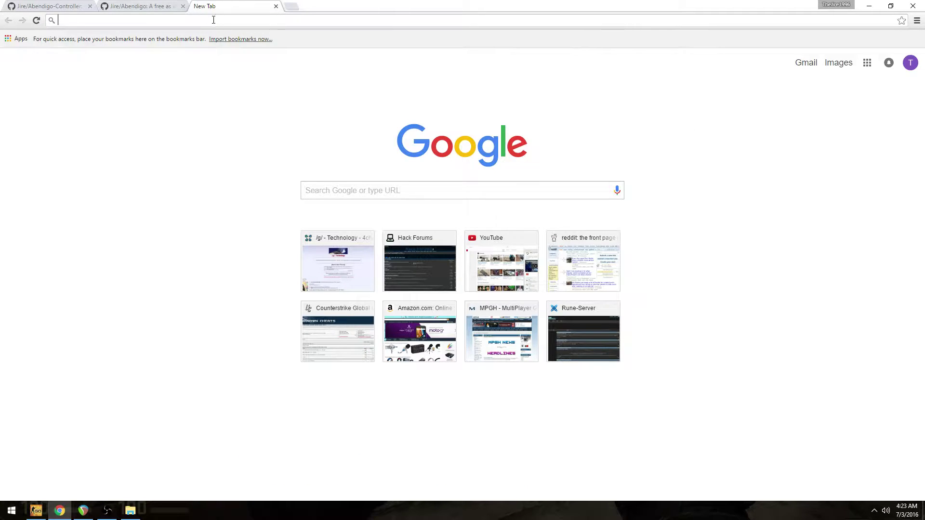
Search the web for "jdk download" in a new tab and open Oracle's Java SE Development Kit 8 download page.
{"action": "type", "text": "jdk download"}
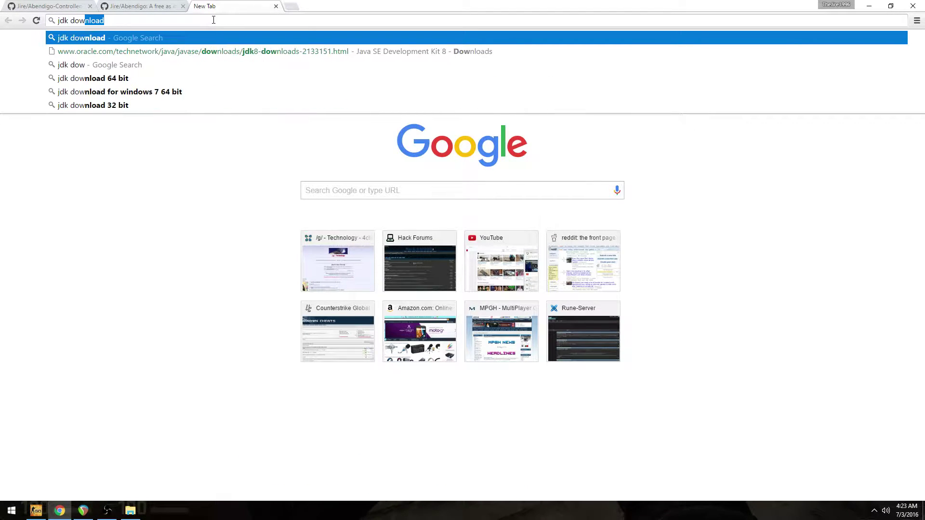
{"action": "key", "text": "Return"}
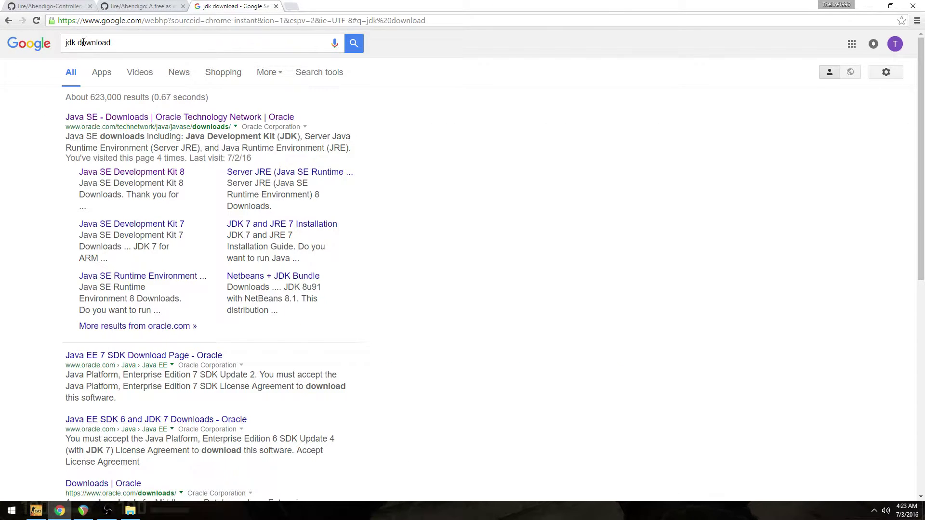
{"action": "left_click", "coordinate": [127, 117]}
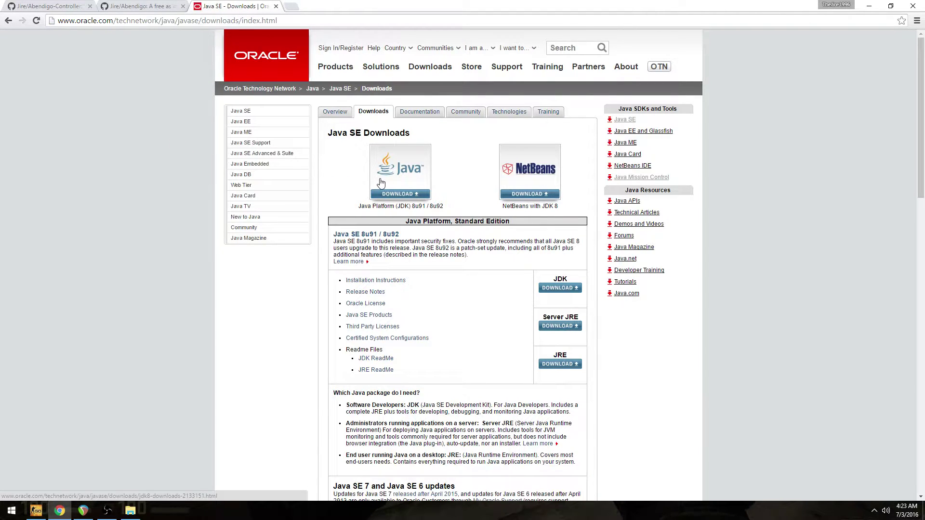
{"action": "left_click", "coordinate": [402, 183]}
{"action": "scroll", "coordinate": [516, 160], "scroll_direction": "down", "scroll_amount": 2}
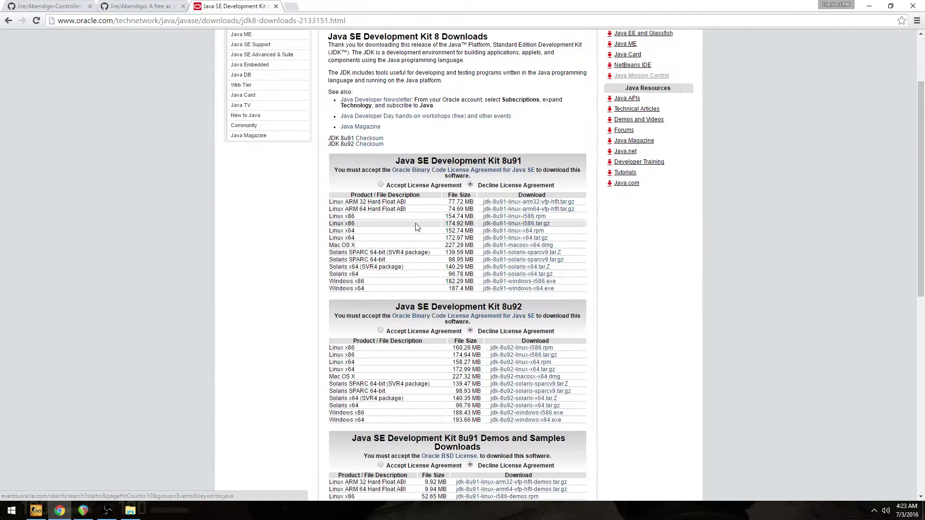
Accept the license agreement for Java SE Development Kit 8u92 and close the Oracle download page.
{"action": "double_click", "coordinate": [505, 306]}
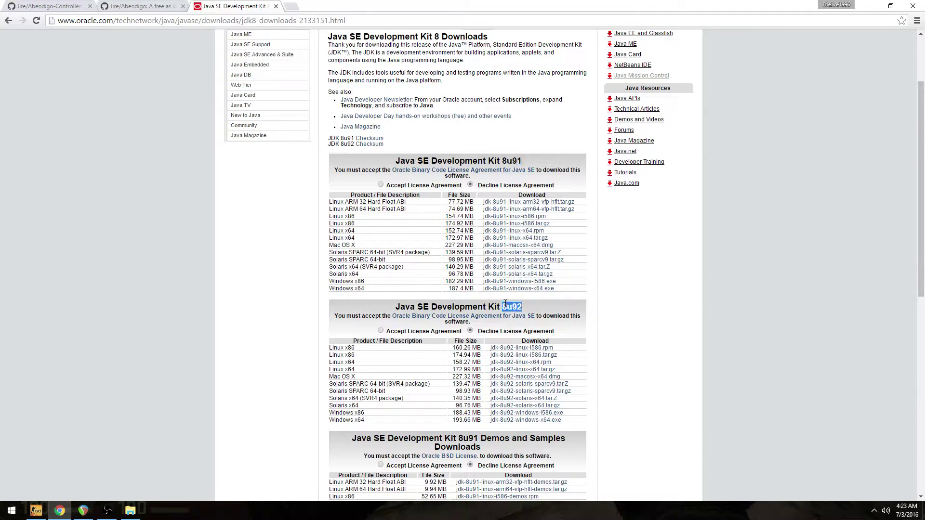
{"action": "left_click", "coordinate": [381, 331]}
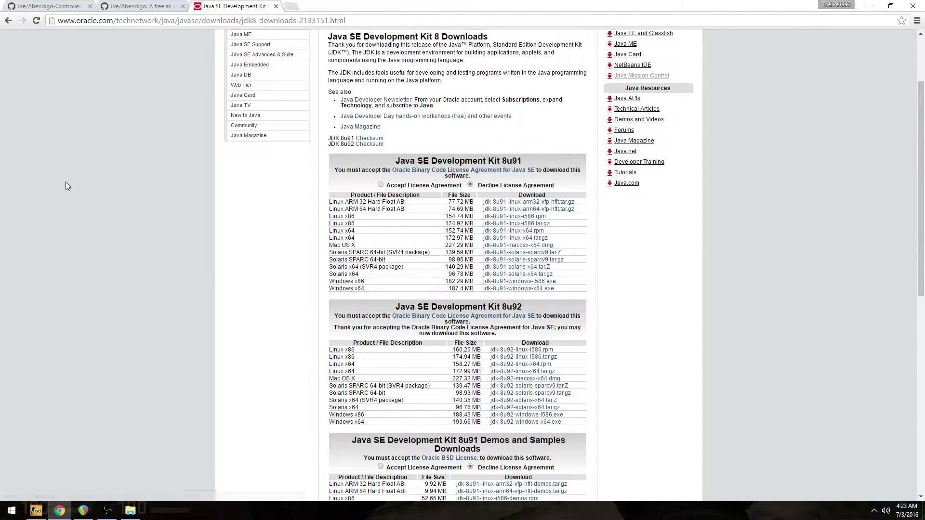
{"action": "left_click", "coordinate": [276, 7]}
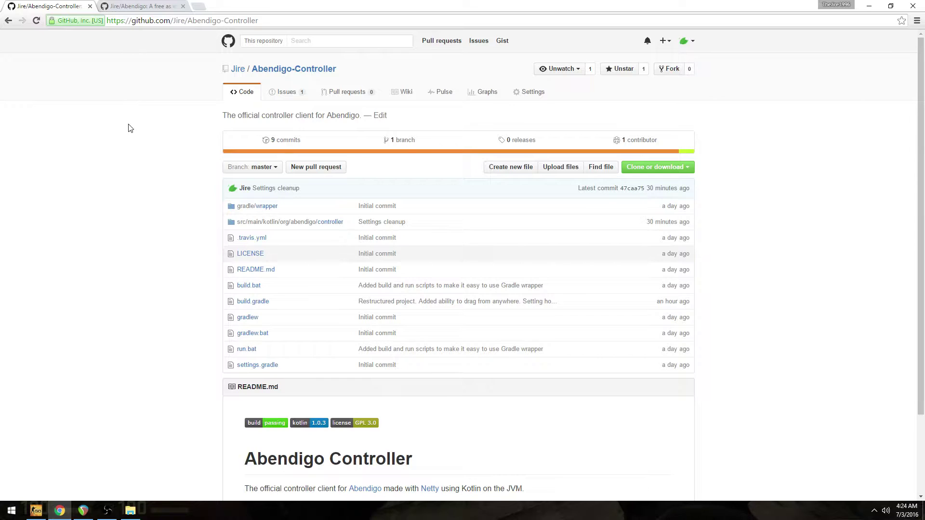
Download the Abendigo-Controller repository as a ZIP archive, and open the archive to inspect its contents before closing it.
{"action": "key", "text": "ctrl+Tab"}
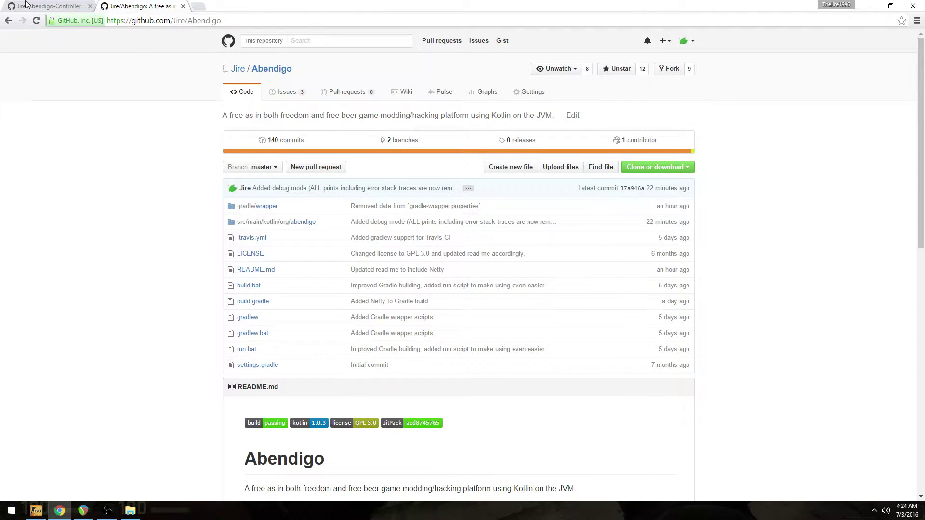
{"action": "left_click", "coordinate": [26, 4]}
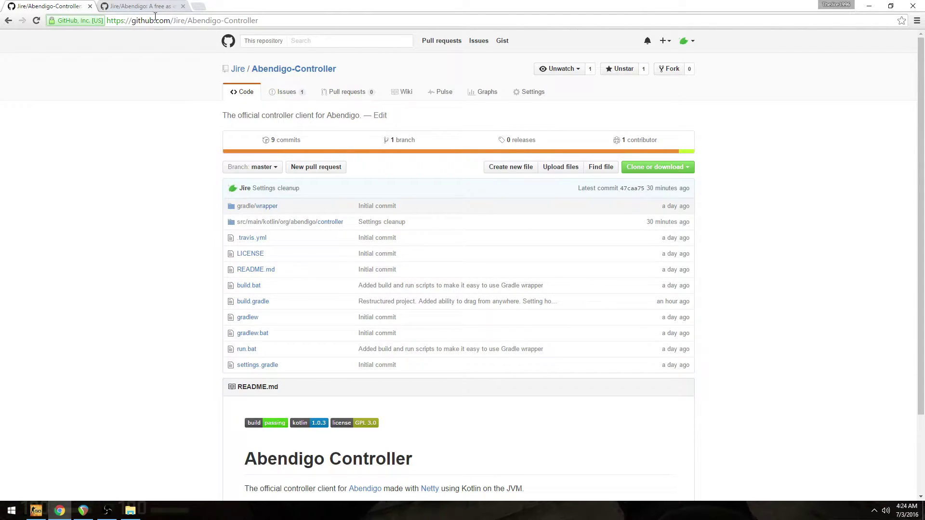
{"action": "left_click", "coordinate": [669, 177]}
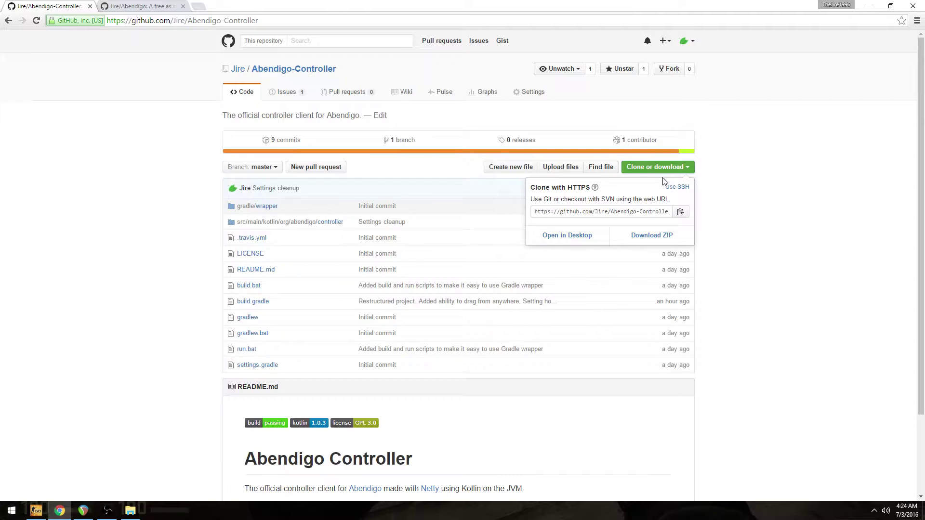
{"action": "left_click", "coordinate": [656, 237]}
{"action": "left_click", "coordinate": [44, 496]}
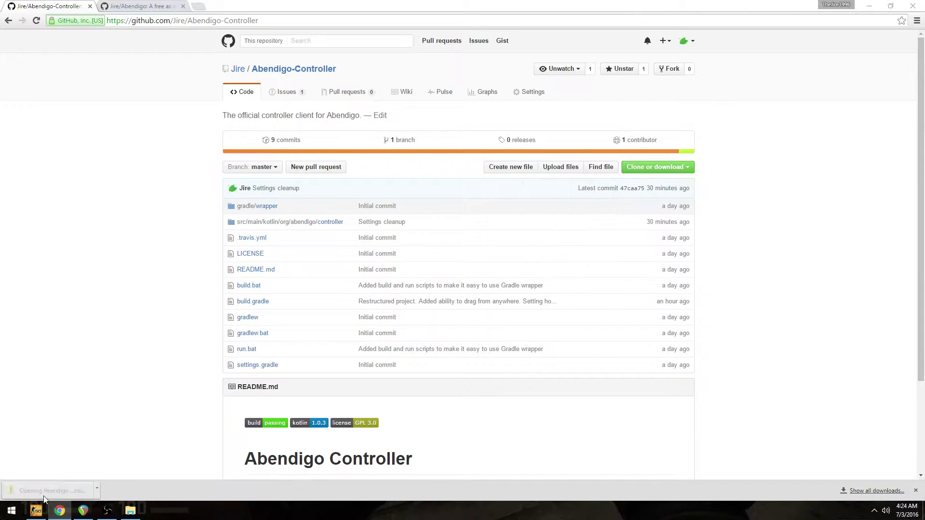
{"action": "left_click_drag", "start_coordinate": [289, 170], "coordinate": [924, 178]}
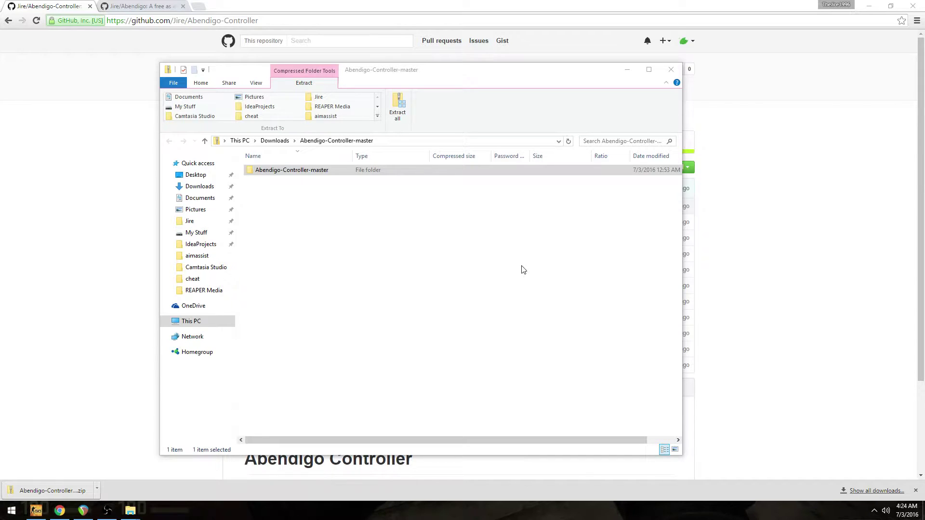
{"action": "left_click", "coordinate": [671, 69]}
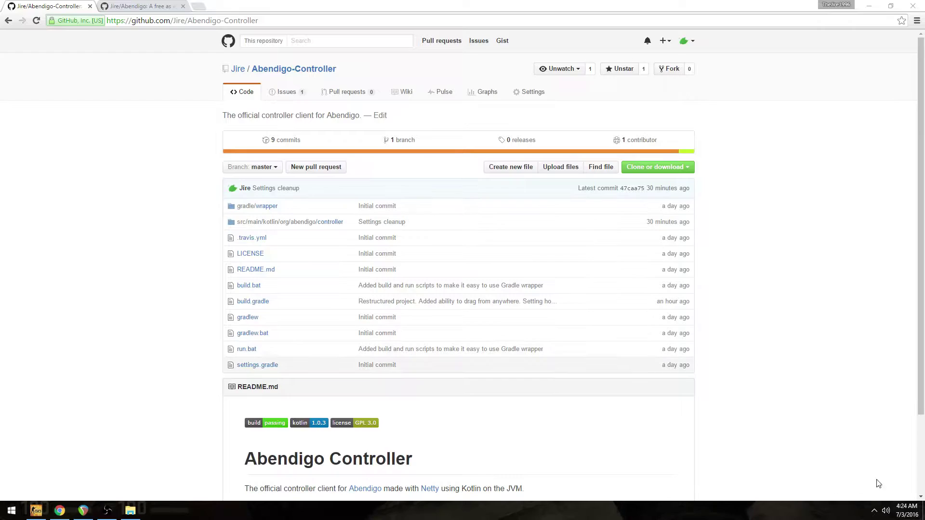
Open the Abendigo-master folder from the desktop.
{"action": "left_click", "coordinate": [922, 512]}
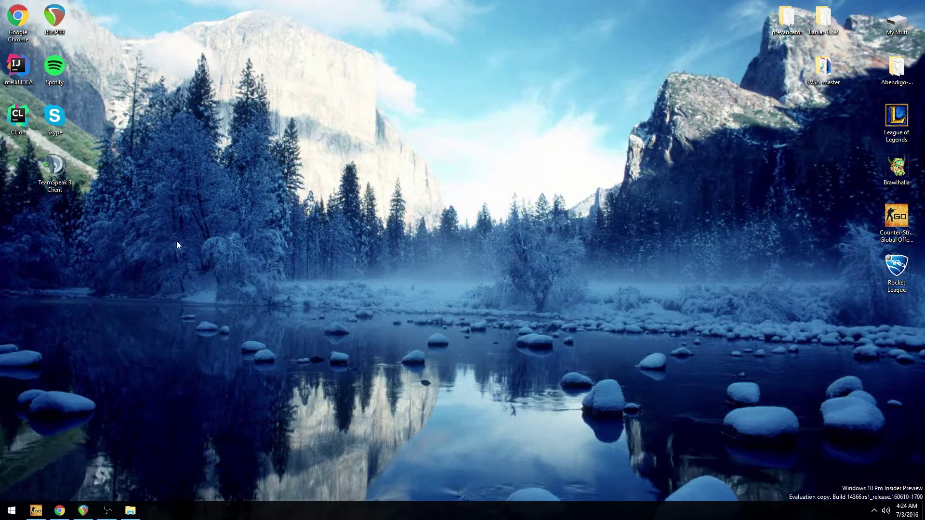
{"action": "right_click", "coordinate": [183, 179]}
{"action": "left_click", "coordinate": [234, 207]}
{"action": "left_click", "coordinate": [924, 512]}
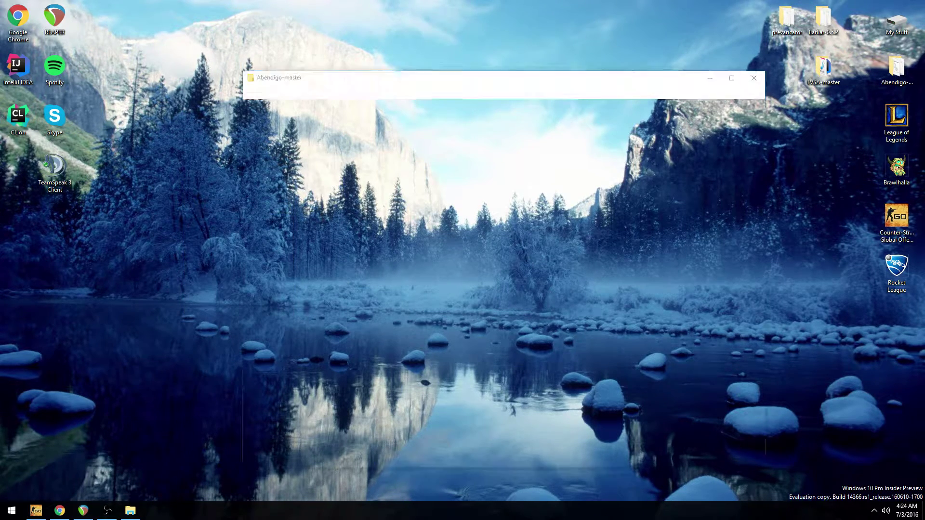
Open the downloaded Abendigo-Controller-master archive from the Downloads folder in a second File Explorer window.
{"action": "left_click", "coordinate": [11, 511]}
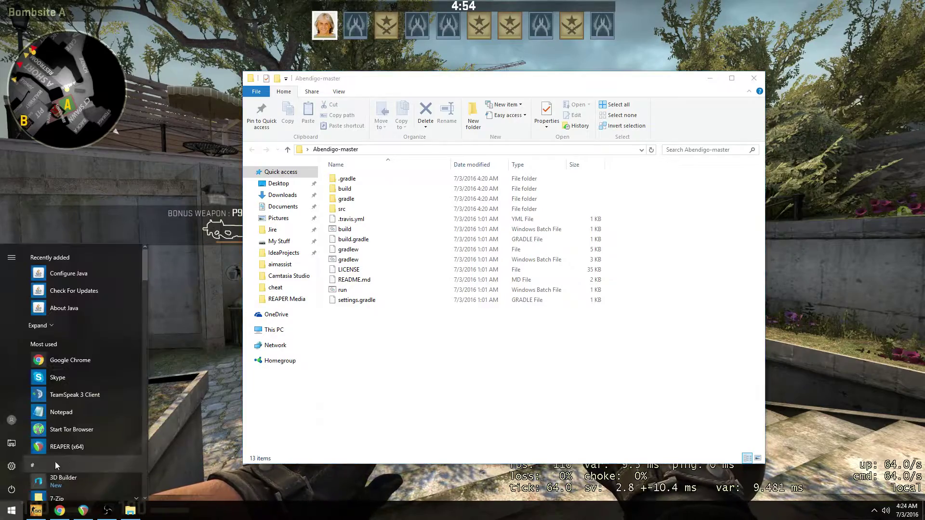
{"action": "left_click", "coordinate": [8, 447]}
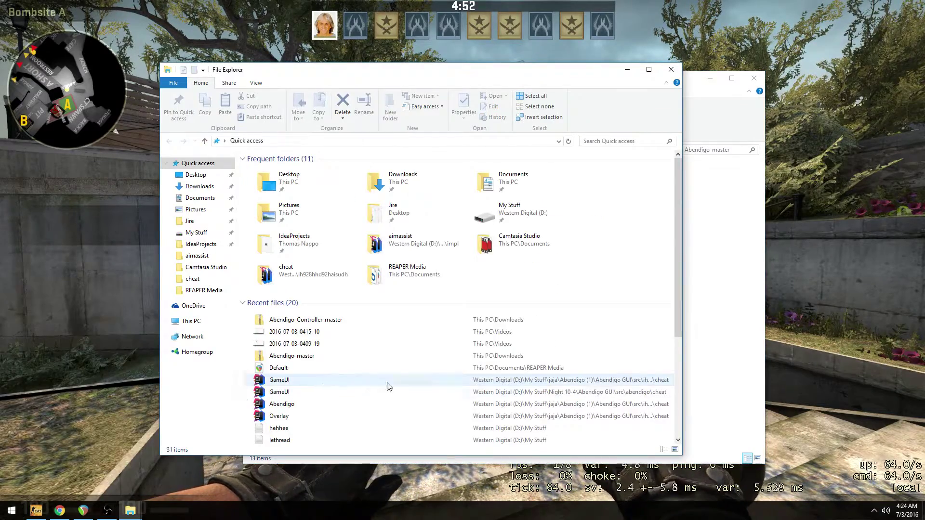
{"action": "left_click", "coordinate": [199, 186]}
{"action": "double_click", "coordinate": [316, 171]}
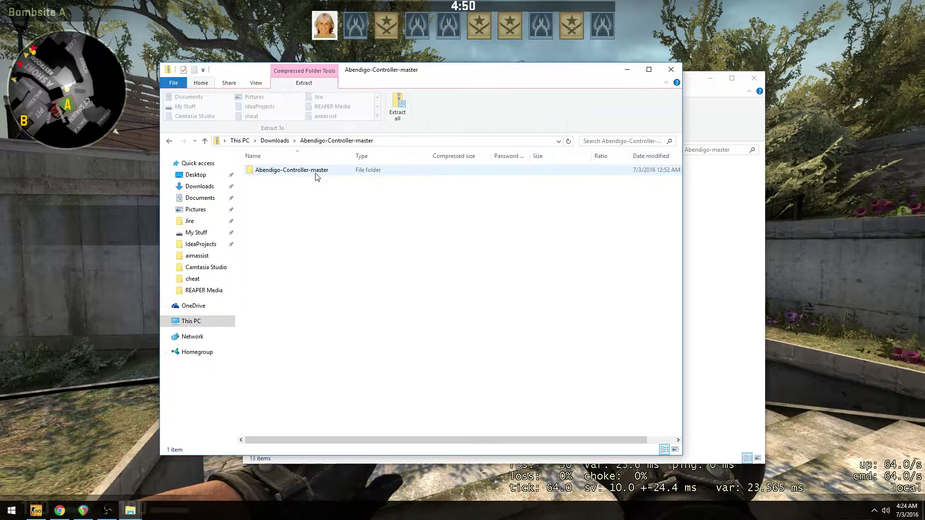
Extract the Abendigo-Controller-master folder from the archive into the Abendigo-master folder and close the archive window.
{"action": "left_click_drag", "start_coordinate": [399, 66], "coordinate": [709, 108]}
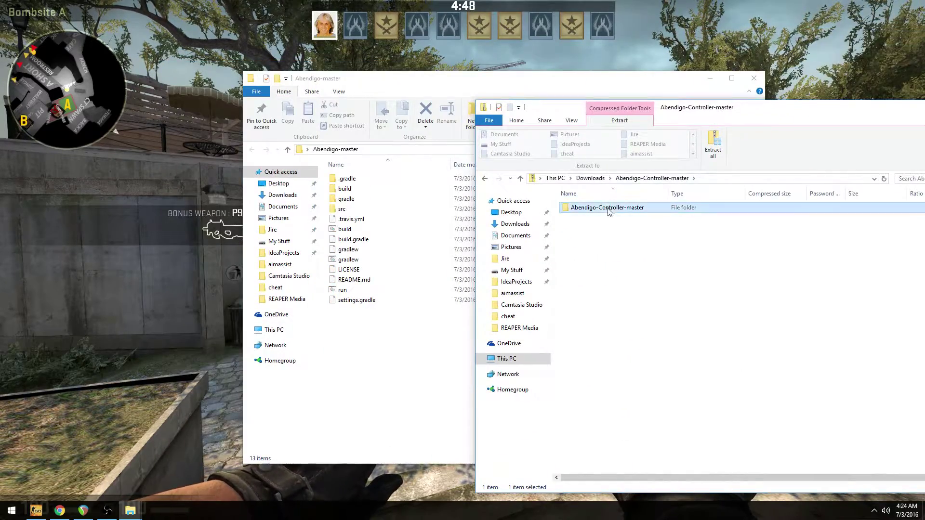
{"action": "left_click_drag", "start_coordinate": [620, 215], "coordinate": [417, 351]}
{"action": "left_click_drag", "start_coordinate": [848, 117], "coordinate": [701, 101]}
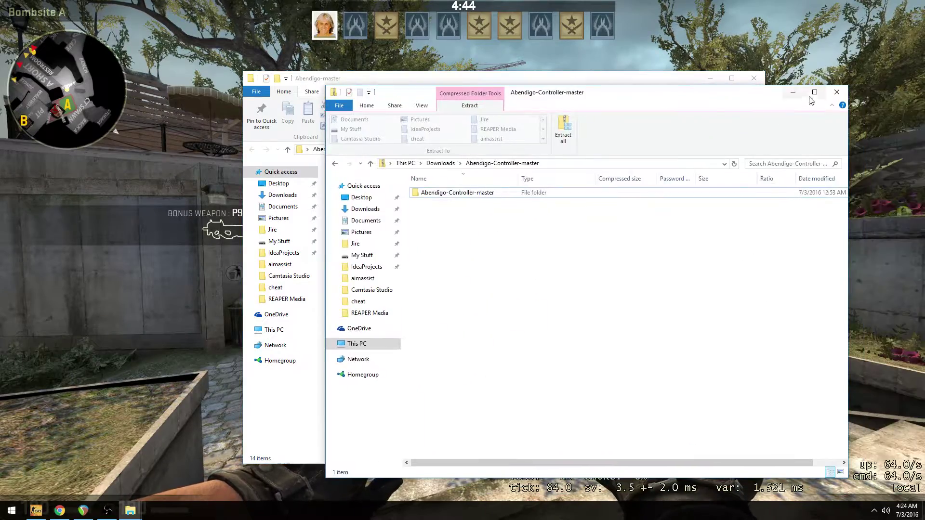
{"action": "left_click", "coordinate": [844, 93]}
Check the contents of the Abendigo-Controller-master folder, return to Abendigo-master and launch its run batch file.
{"action": "double_click", "coordinate": [383, 189]}
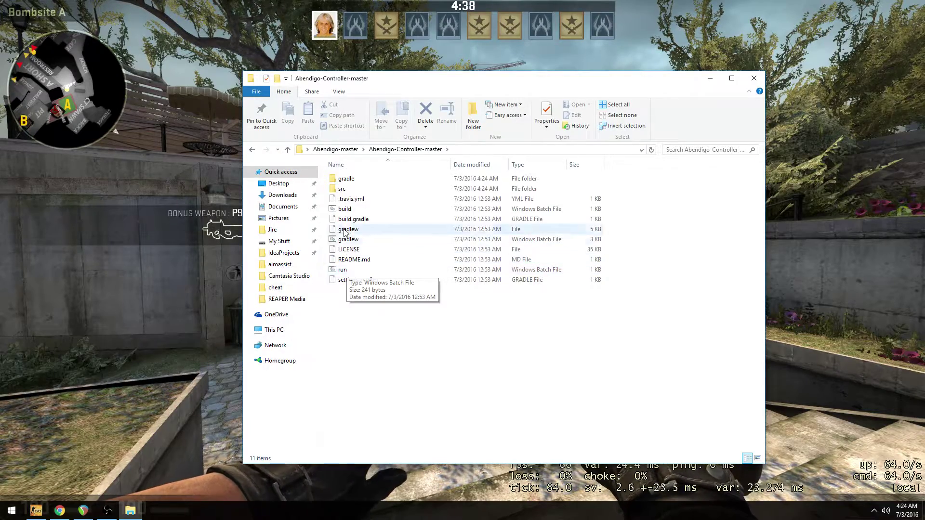
{"action": "left_click", "coordinate": [335, 149]}
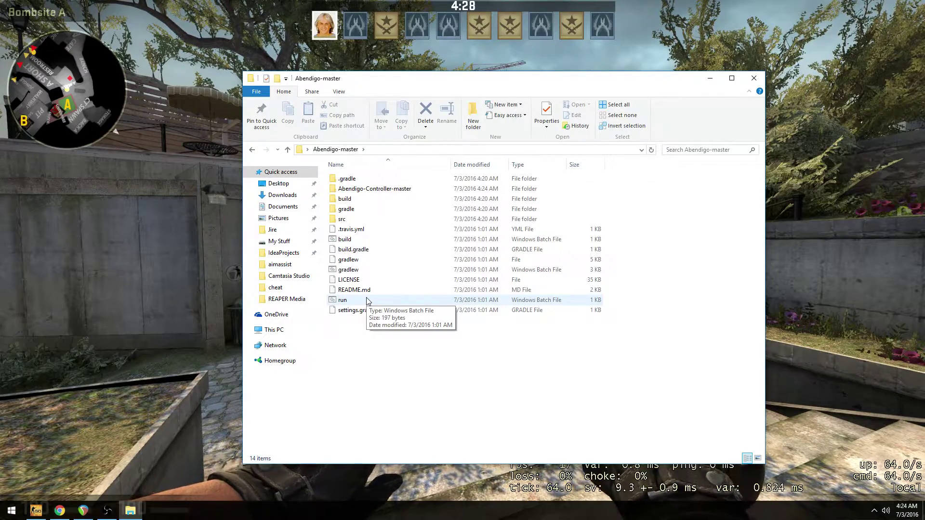
{"action": "double_click", "coordinate": [368, 301]}
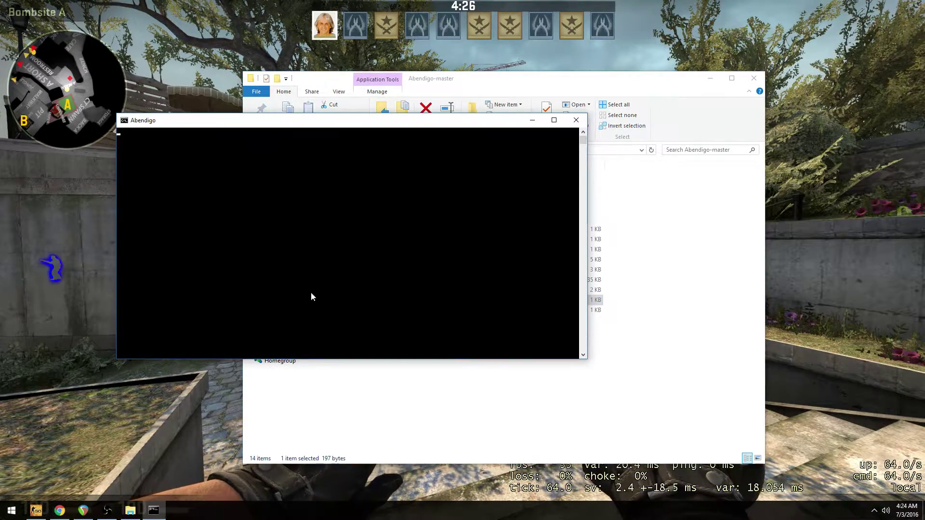
Switch to Counter-Strike: Global Offensive and move around the map to check that Abendigo is active.
{"action": "key", "text": "alt+Tab"}
{"action": "key", "text": "w"}
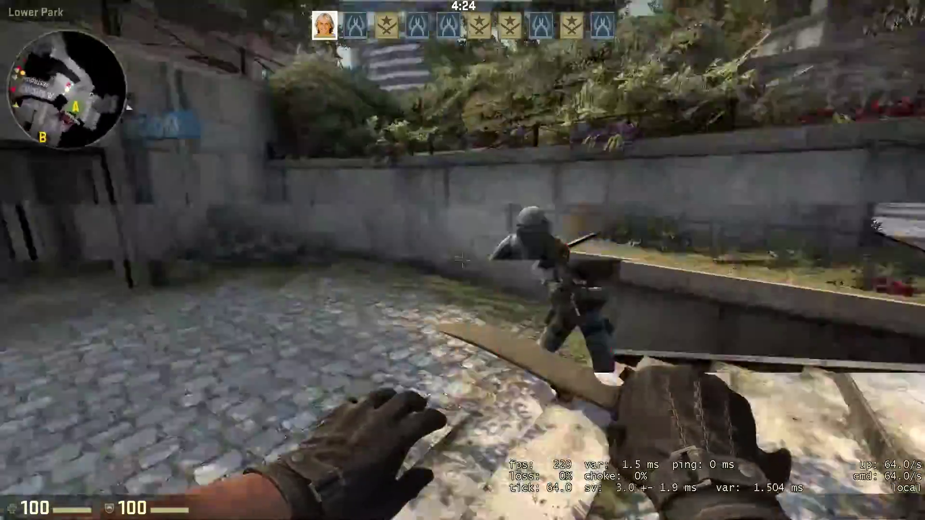
{"action": "key", "text": "a"}
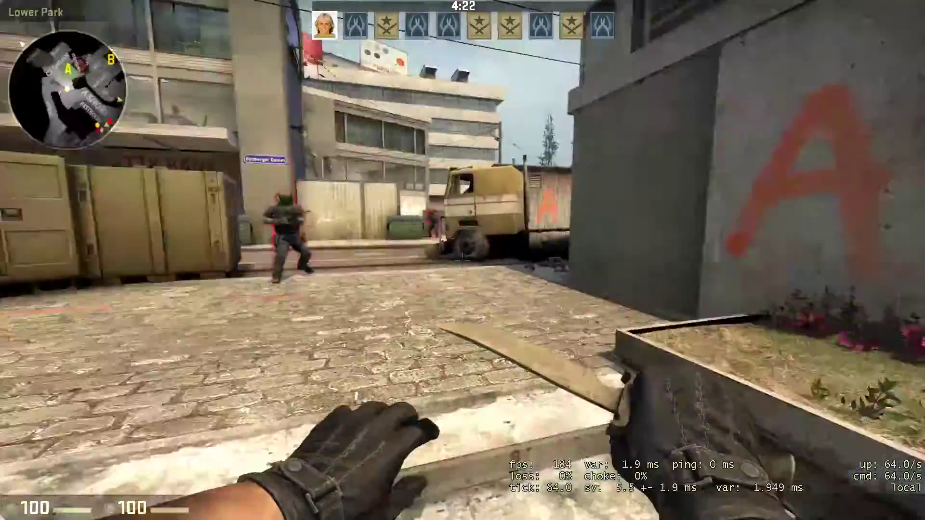
Return to File Explorer and launch the run batch file inside the Abendigo-Controller-master folder.
{"action": "key", "text": "alt+Tab"}
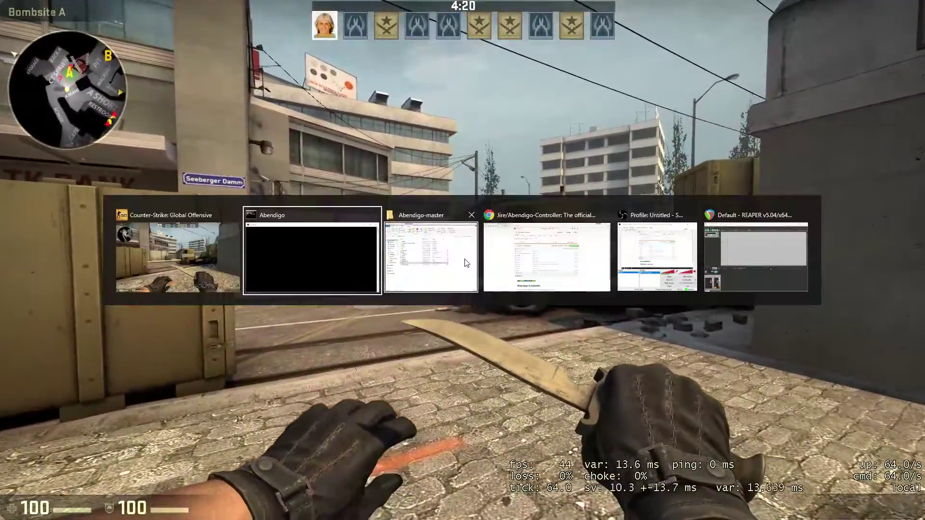
{"action": "left_click", "coordinate": [130, 510]}
{"action": "left_click", "coordinate": [392, 369]}
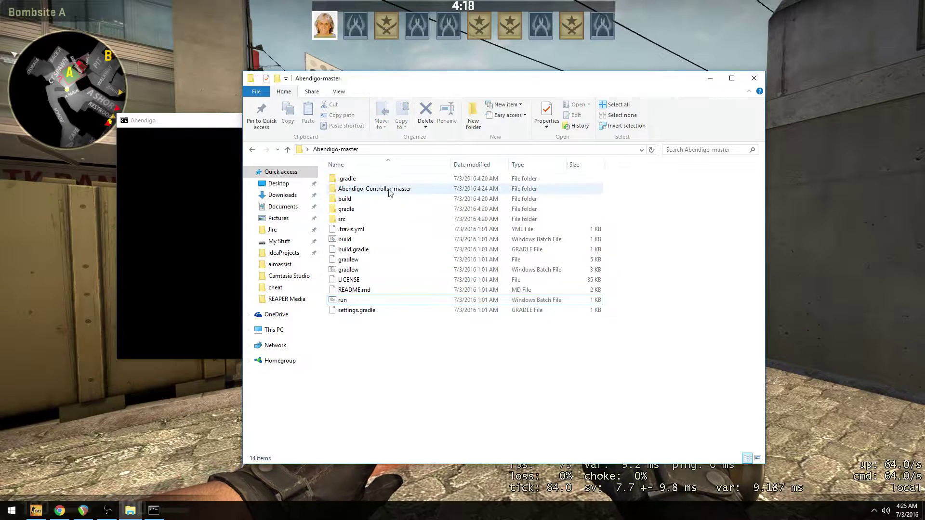
{"action": "double_click", "coordinate": [389, 190]}
{"action": "double_click", "coordinate": [343, 270]}
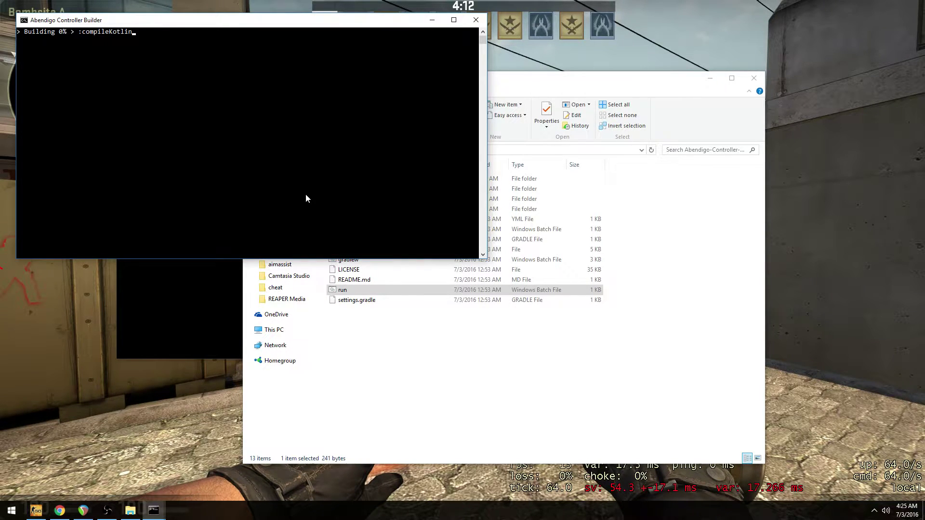
{"action": "key", "text": "Return"}
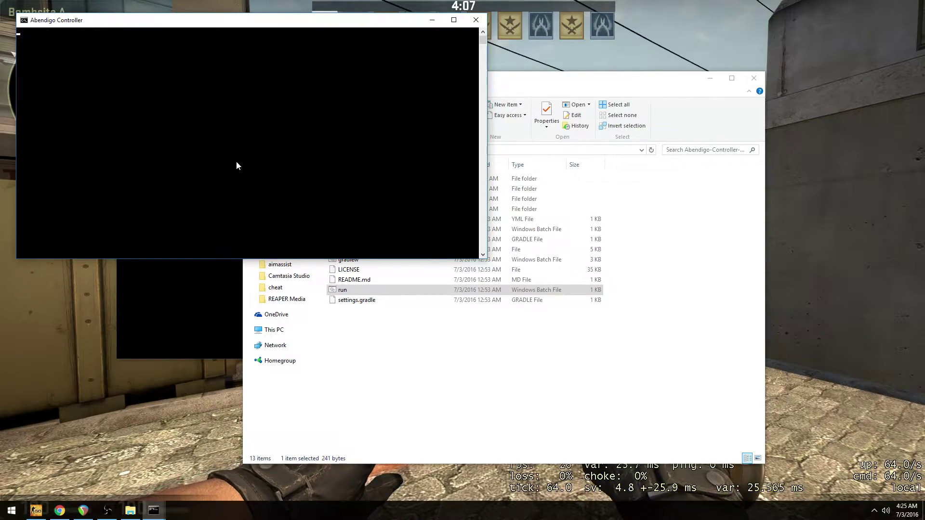
Switch back to Counter-Strike: Global Offensive, view the Abendigo controller overlay while moving, and open the game menu.
{"action": "left_click", "coordinate": [95, 382]}
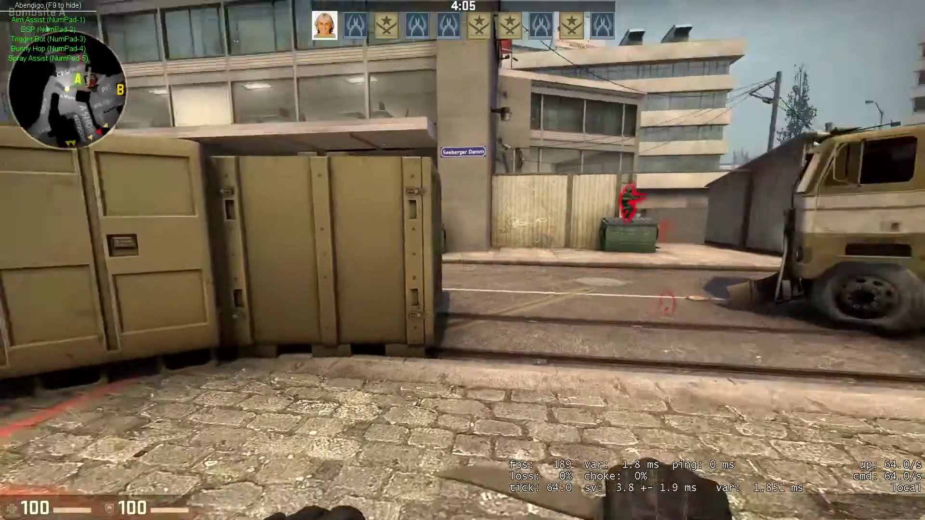
{"action": "key", "text": "w"}
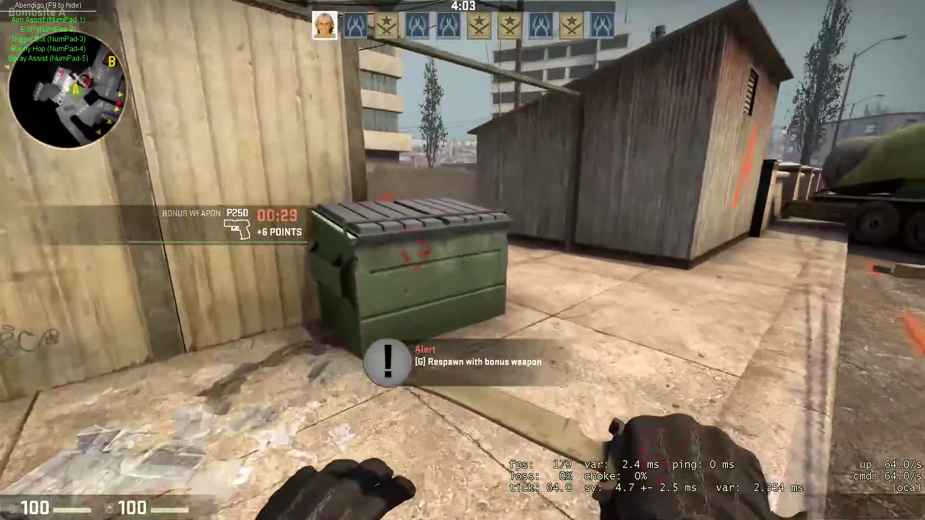
{"action": "key", "text": "Escape"}
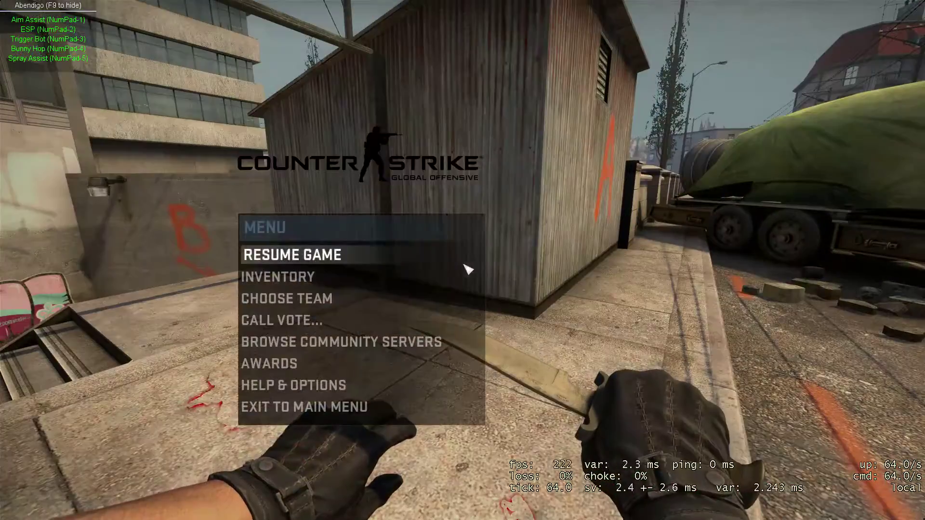
Move the Abendigo overlay down to about mid-height along the screen's edge and resume the game.
{"action": "left_click_drag", "start_coordinate": [51, 5], "coordinate": [3, 271]}
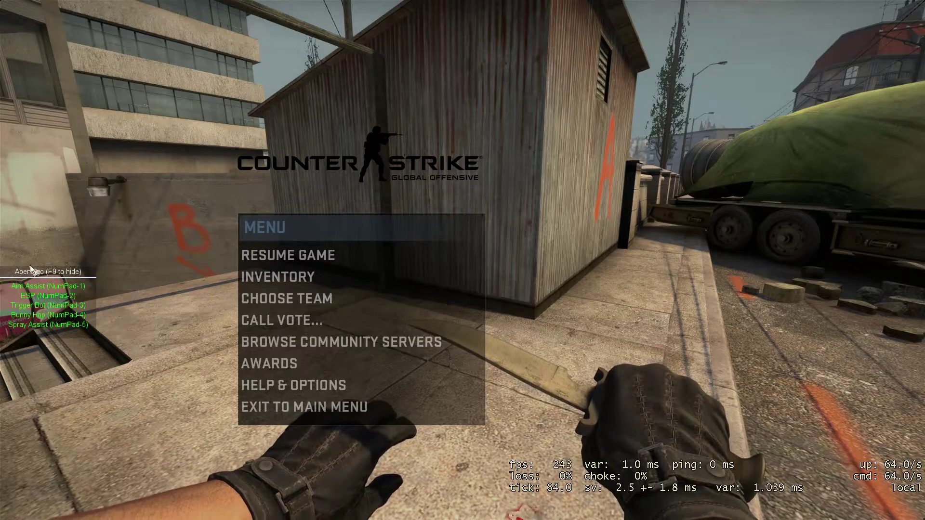
{"action": "key", "text": "Escape"}
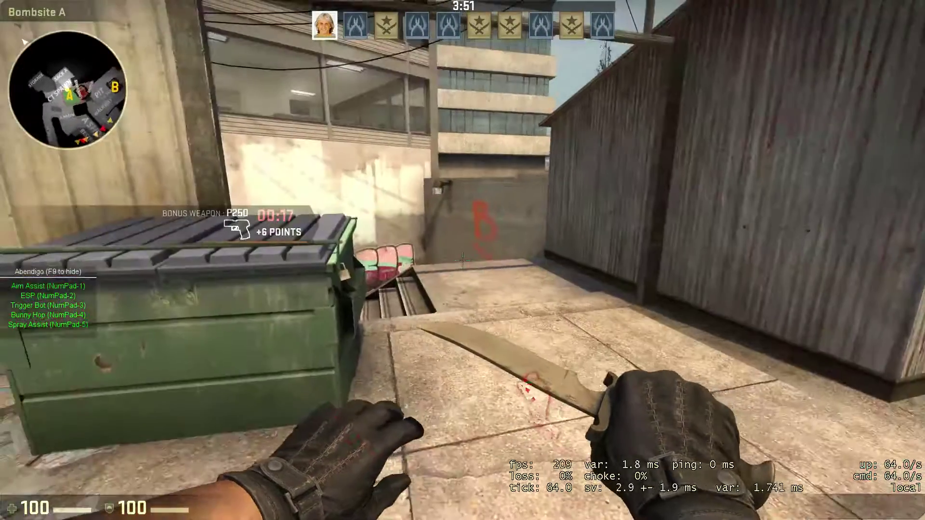
{"action": "key", "text": "w"}
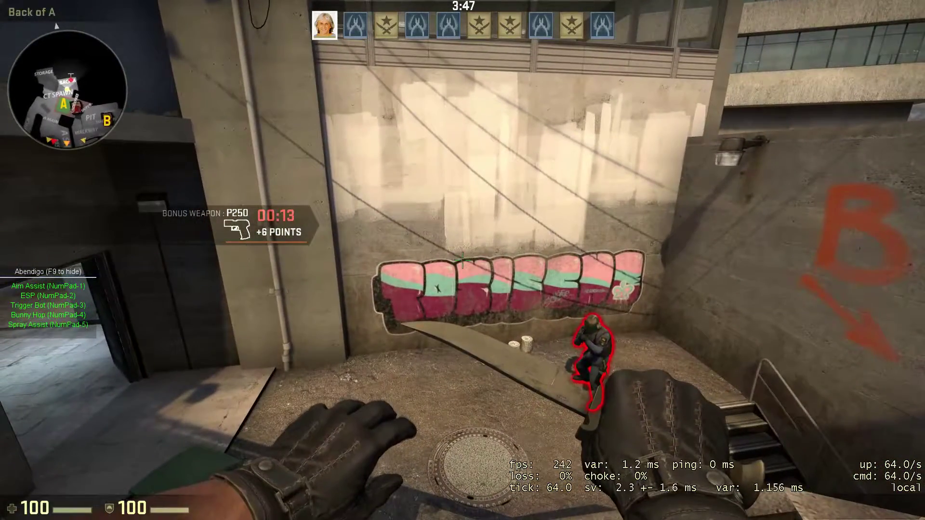
Toggle Aim Assist, ESP, Trigger Bot, Bunny Hop and Spray Assist off and back on with their assigned hotkeys.
{"action": "key", "text": "KP_1"}
{"action": "key", "text": "KP_2"}
{"action": "key", "text": "KP_3"}
{"action": "key", "text": "KP_4"}
{"action": "key", "text": "KP_5"}
{"action": "key", "text": "KP_5"}
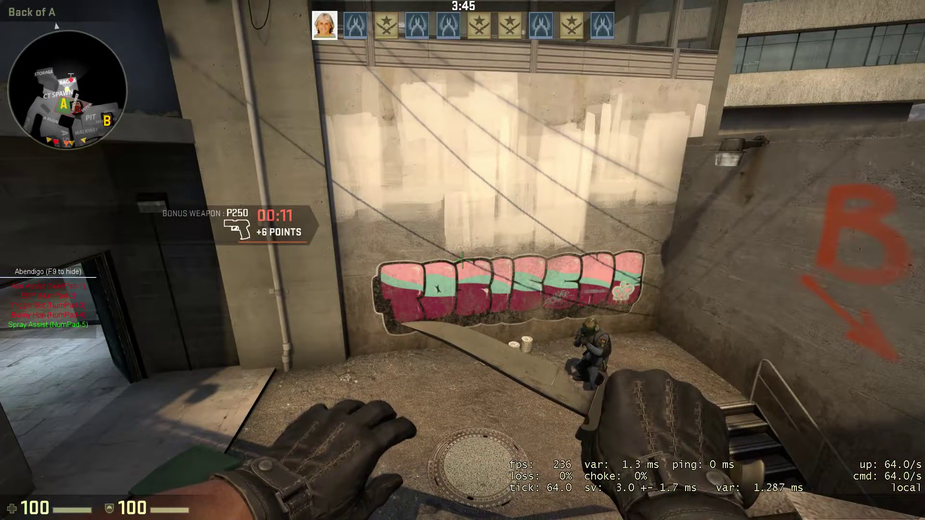
{"action": "key", "text": "KP_4"}
{"action": "key", "text": "KP_3"}
{"action": "key", "text": "KP_2"}
{"action": "key", "text": "KP_1"}
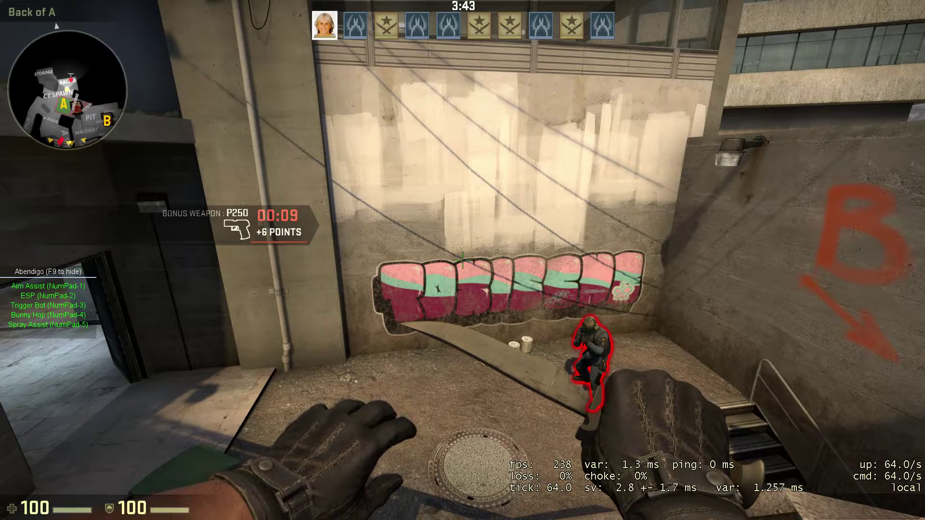
Switch Aim Assist and ESP off and on again while moving to the stairs to compare the player outlines.
{"action": "key", "text": "KP_1"}
{"action": "key", "text": "KP_2"}
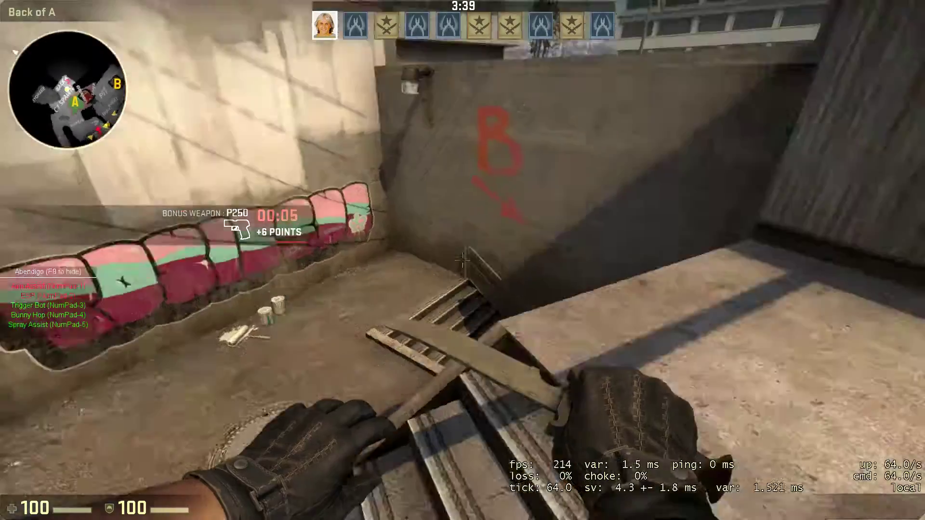
{"action": "key", "text": "w"}
{"action": "key", "text": "KP_2"}
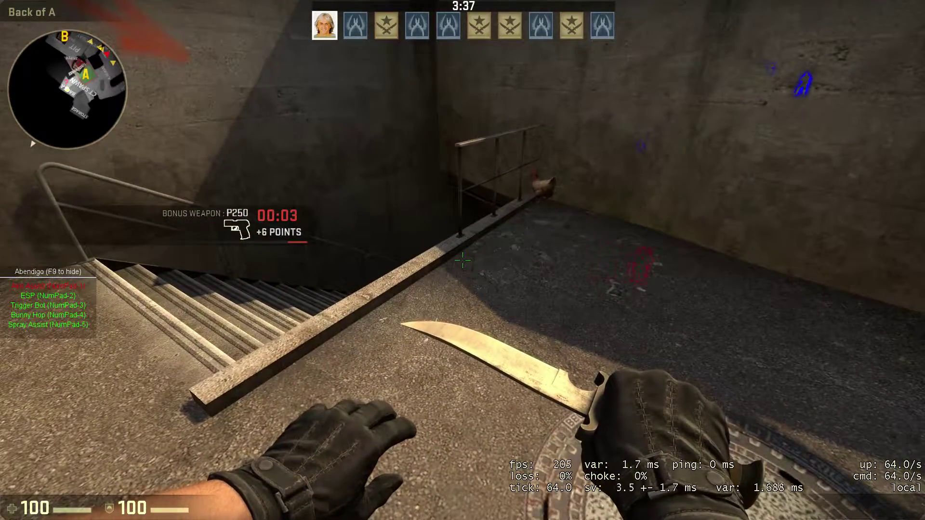
{"action": "key", "text": "KP_2"}
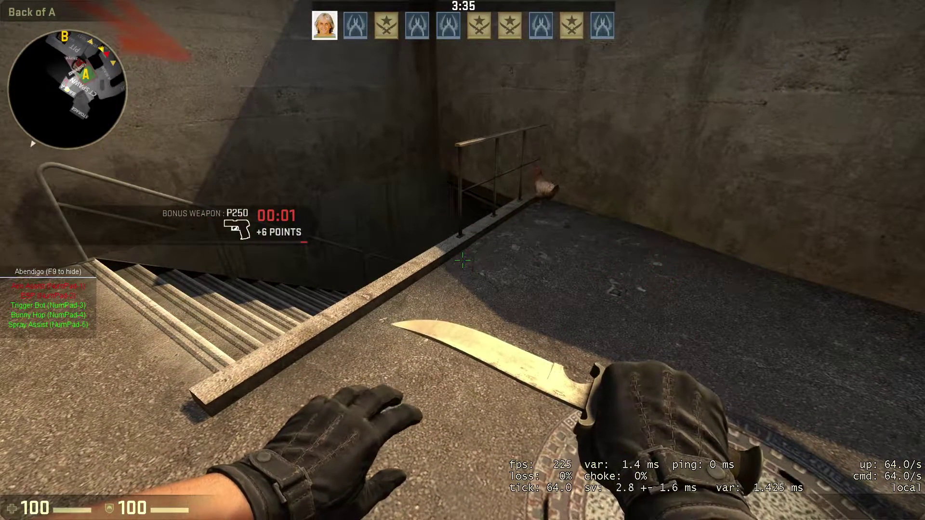
{"action": "key", "text": "KP_2"}
{"action": "key", "text": "KP_1"}
{"action": "key", "text": "a"}
{"action": "key", "text": "w"}
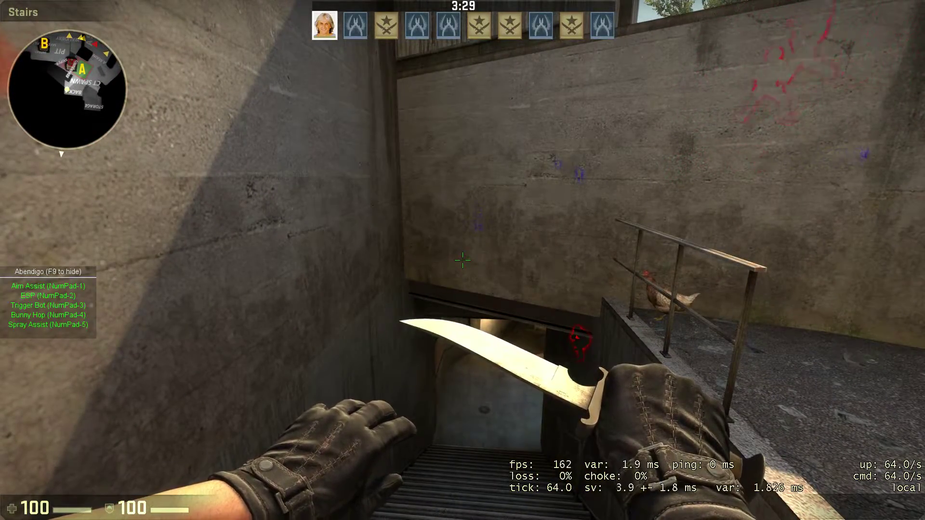
Rebind the overlay hotkeys: Aim Assist to 9, ESP to 8, Trigger Bot to 7, Bunny Hop to 6, Spray Assist to 5.
{"action": "key", "text": "Escape"}
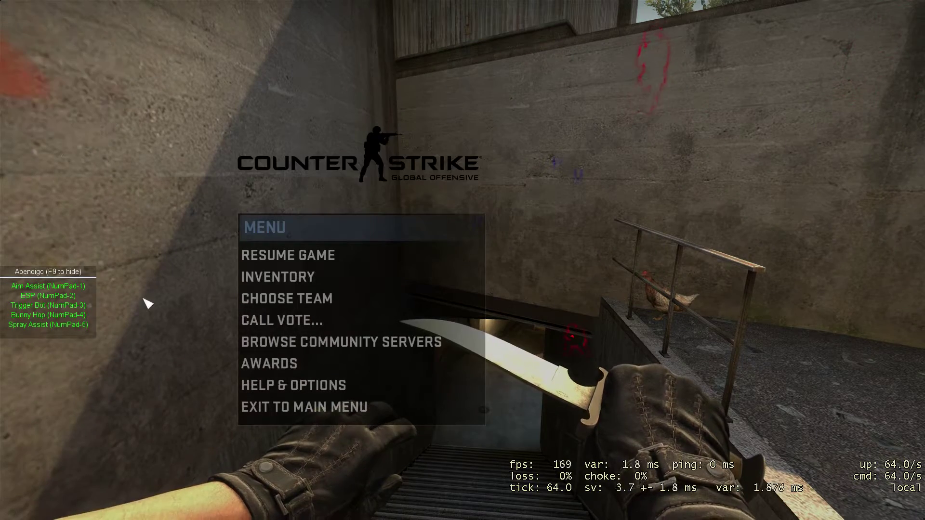
{"action": "left_click", "coordinate": [57, 287]}
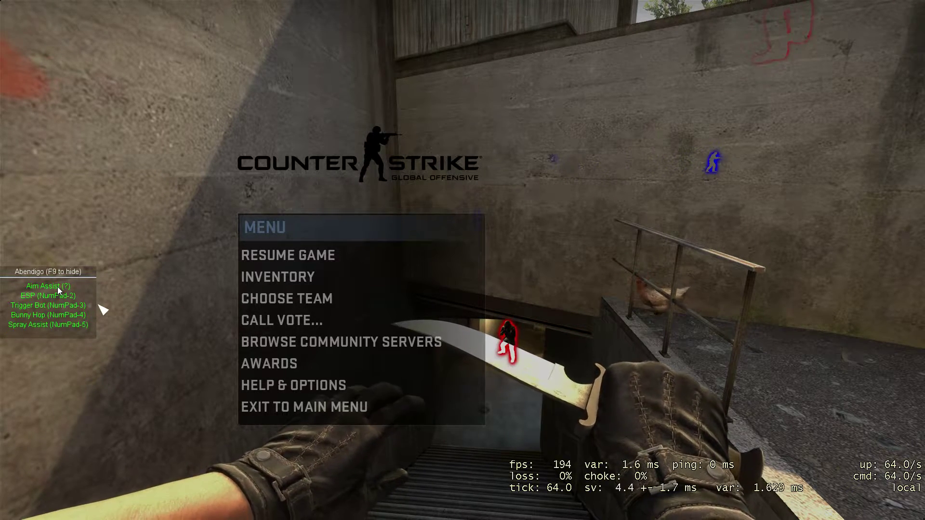
{"action": "key", "text": "9"}
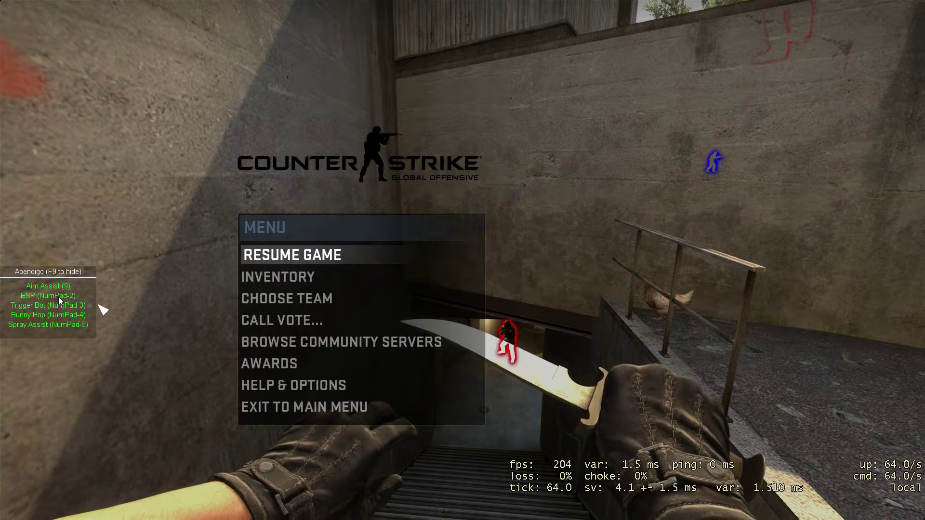
{"action": "left_click", "coordinate": [58, 297]}
{"action": "key", "text": "8"}
{"action": "left_click", "coordinate": [58, 306]}
{"action": "key", "text": "7"}
{"action": "left_click", "coordinate": [57, 316]}
{"action": "key", "text": "6"}
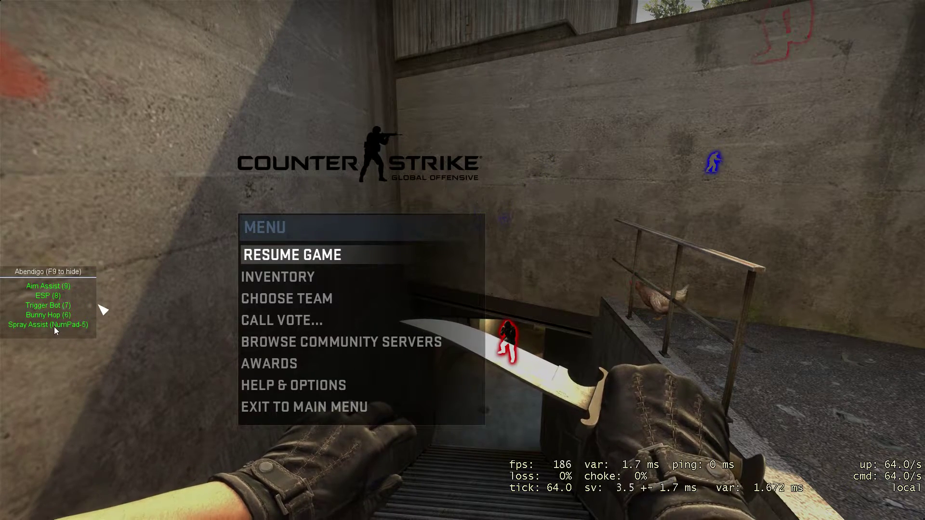
{"action": "left_click", "coordinate": [54, 326]}
{"action": "key", "text": "5"}
{"action": "key", "text": "Escape"}
Test the rebound hotkeys in game by toggling the five features off and back on.
{"action": "key", "text": "w"}
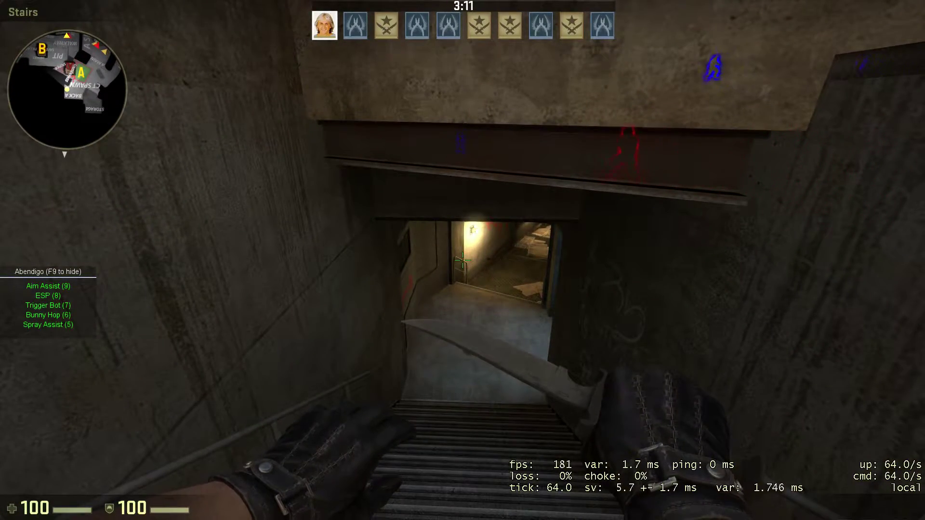
{"action": "key", "text": "9"}
{"action": "key", "text": "8"}
{"action": "key", "text": "7"}
{"action": "key", "text": "6"}
{"action": "key", "text": "5"}
{"action": "key", "text": "5"}
{"action": "key", "text": "6"}
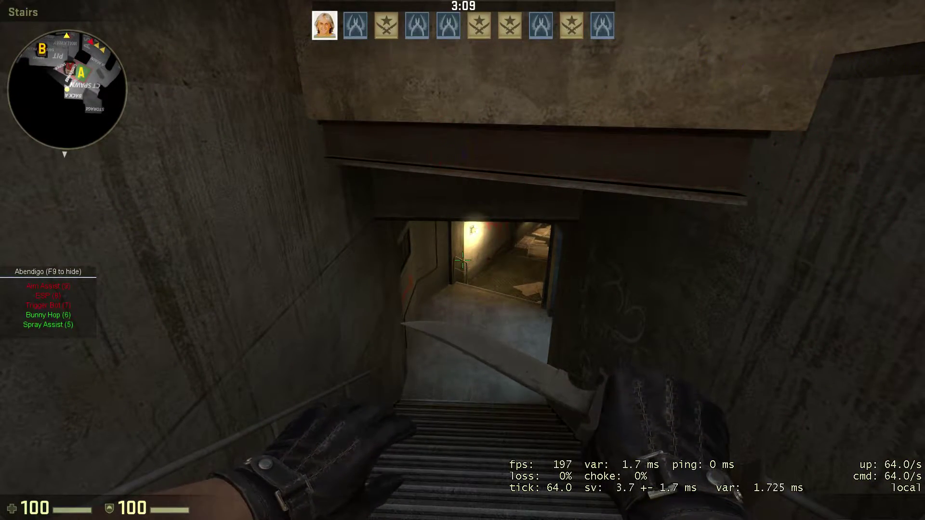
{"action": "key", "text": "7"}
{"action": "key", "text": "8"}
Rebind Aim Assist, ESP, Trigger Bot, Bunny Hop and Spray Assist to NumPad-1 through NumPad-5 in that order.
{"action": "key", "text": "Escape"}
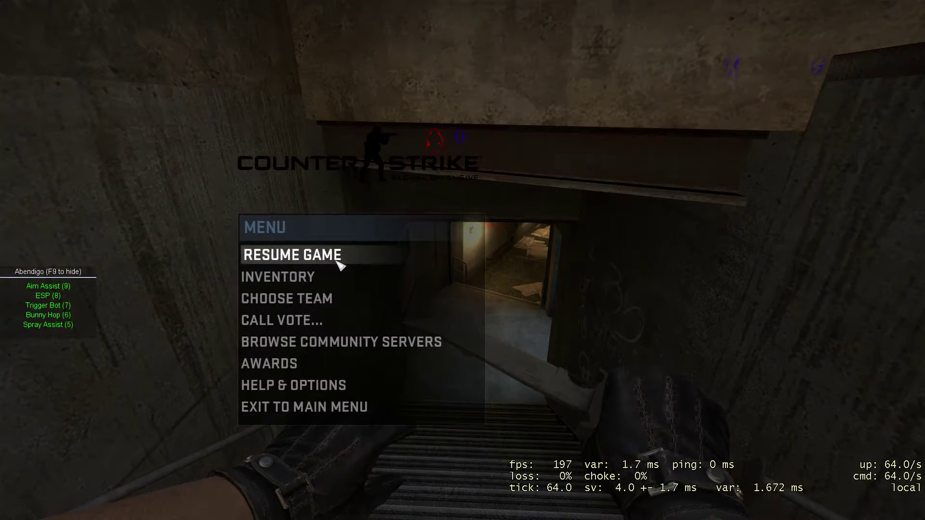
{"action": "key", "text": "KP_1"}
{"action": "left_click", "coordinate": [54, 296]}
{"action": "key", "text": "KP_2"}
{"action": "left_click", "coordinate": [66, 306]}
{"action": "key", "text": "KP_3"}
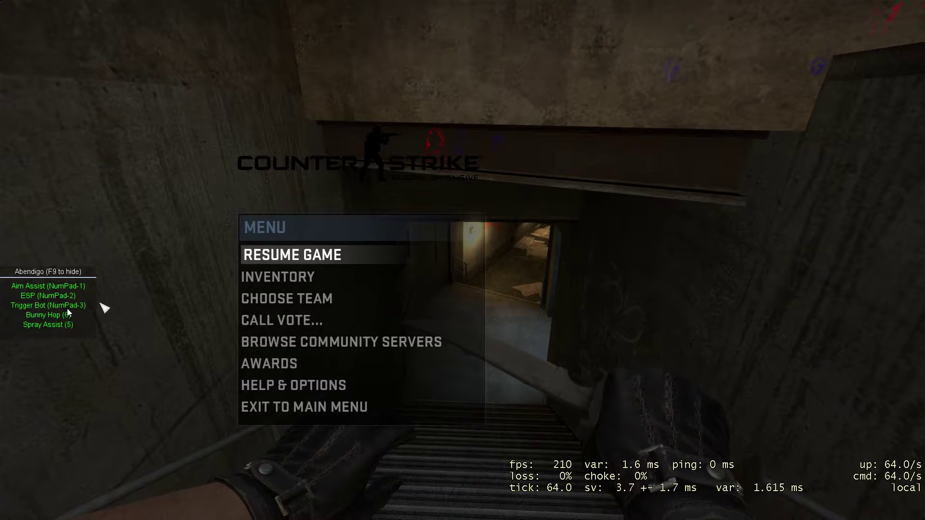
{"action": "left_click", "coordinate": [63, 319]}
{"action": "key", "text": "KP_4"}
{"action": "left_click", "coordinate": [62, 325]}
{"action": "key", "text": "KP_5"}
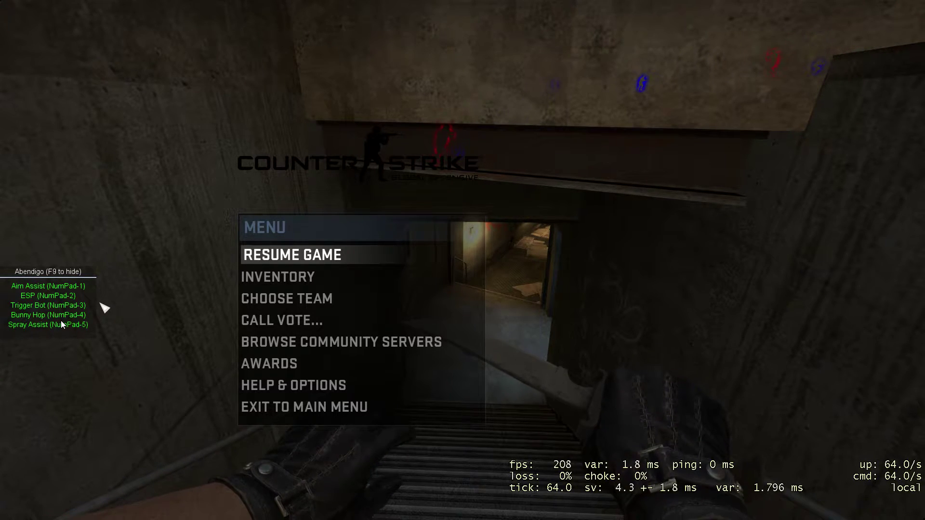
Assign Space as the Spray Assist hotkey and resume the game.
{"action": "left_click", "coordinate": [68, 325]}
{"action": "key", "text": "space"}
{"action": "key", "text": "Escape"}
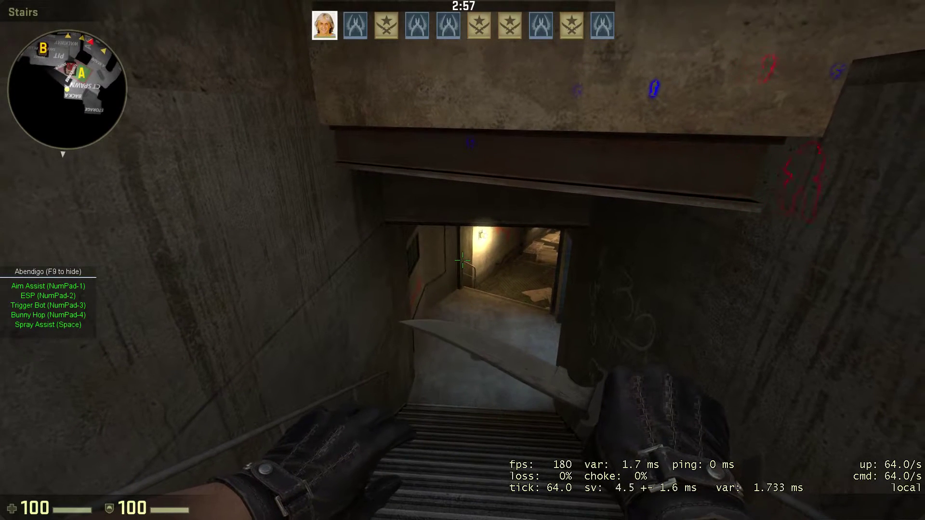
Set the Spray Assist hotkey to NumPad-5 in the Abendigo overlay and resume the game.
{"action": "key", "text": "Escape"}
{"action": "left_click", "coordinate": [56, 327]}
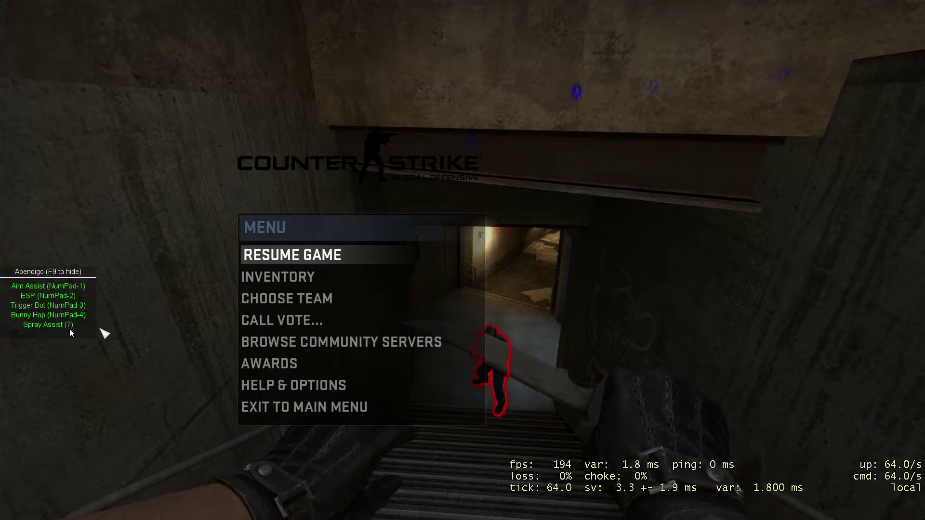
{"action": "key", "text": "Down"}
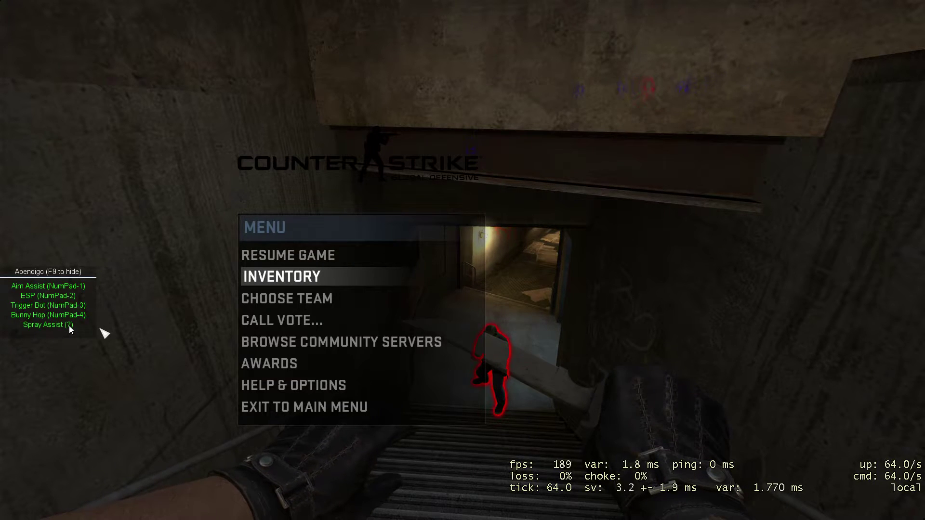
{"action": "key", "text": "KP_5"}
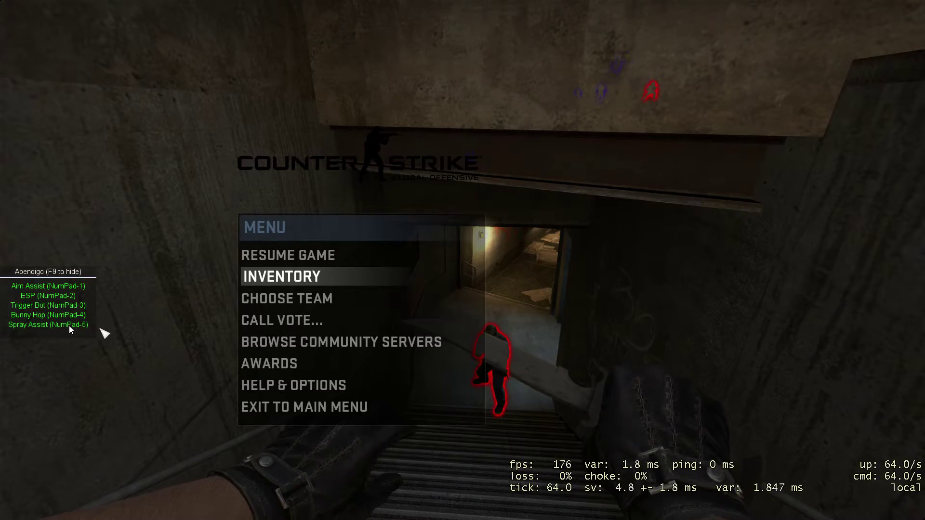
{"action": "key", "text": "Escape"}
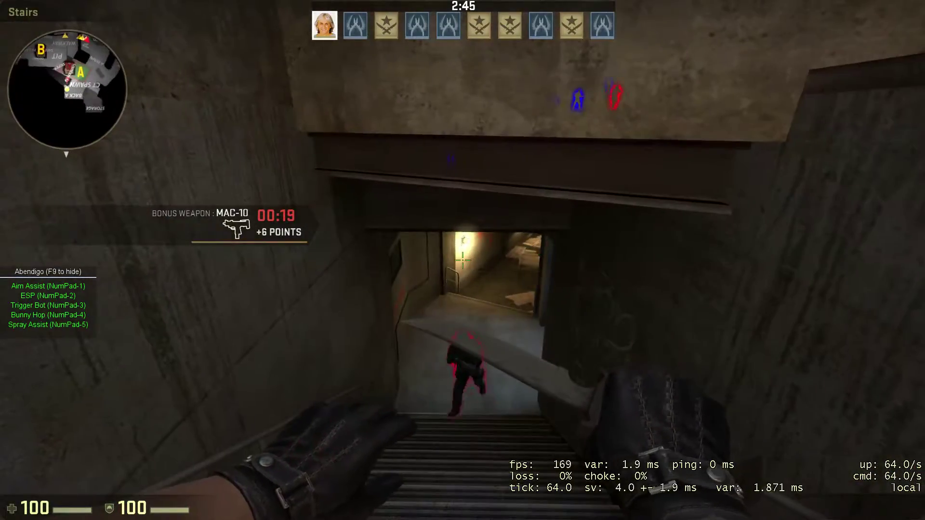
Walk back up the stairs to the area behind bombsite A and open the game menu.
{"action": "key", "text": "w"}
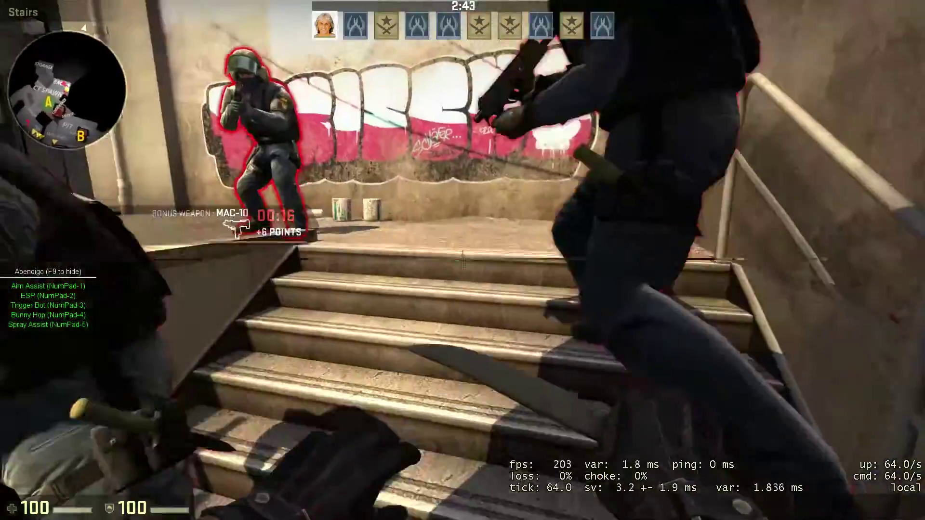
{"action": "key", "text": "w"}
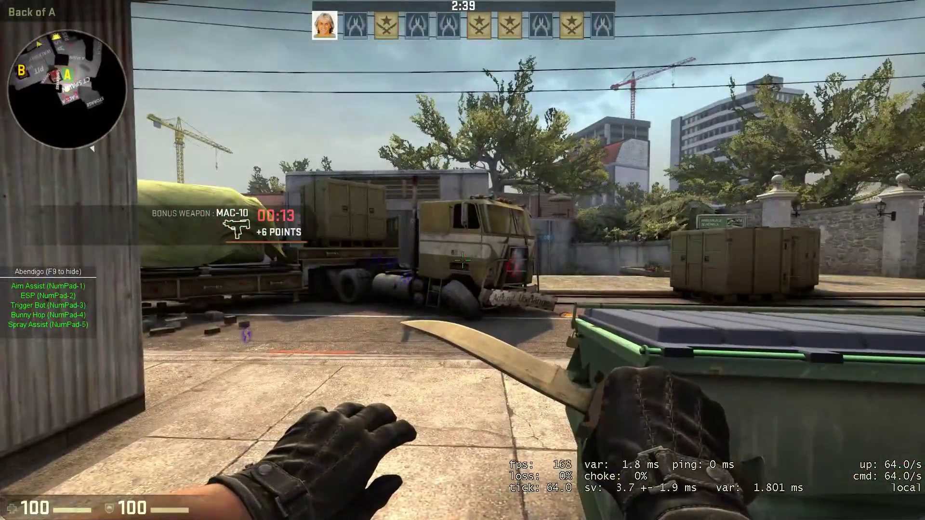
{"action": "key", "text": "Escape"}
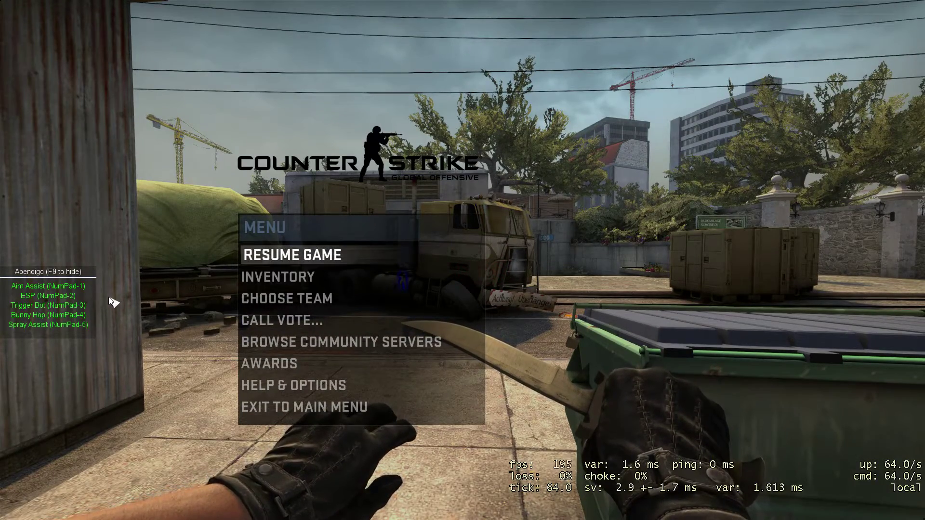
Close the Abendigo Controller console, switch to File Explorer and relaunch the run batch file in Abendigo-Controller-master.
{"action": "key", "text": "alt+Tab"}
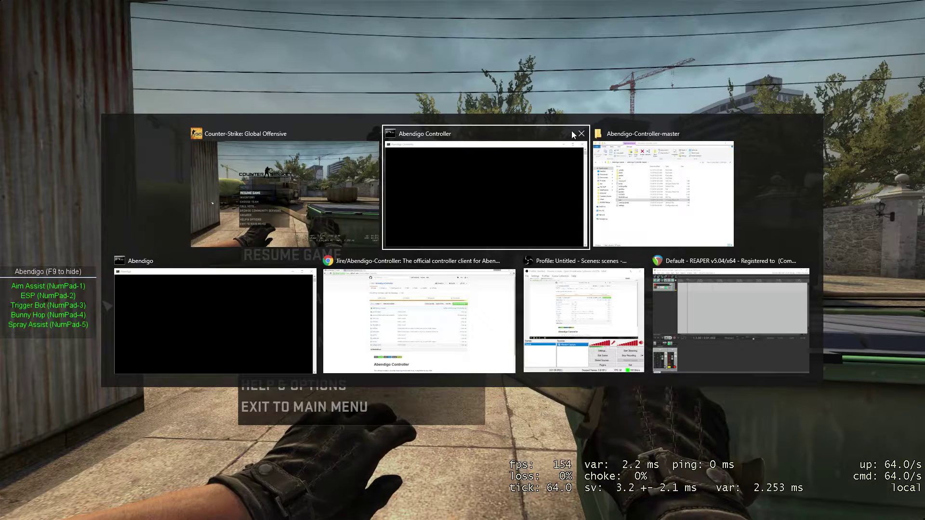
{"action": "left_click", "coordinate": [581, 134]}
{"action": "left_click", "coordinate": [564, 161]}
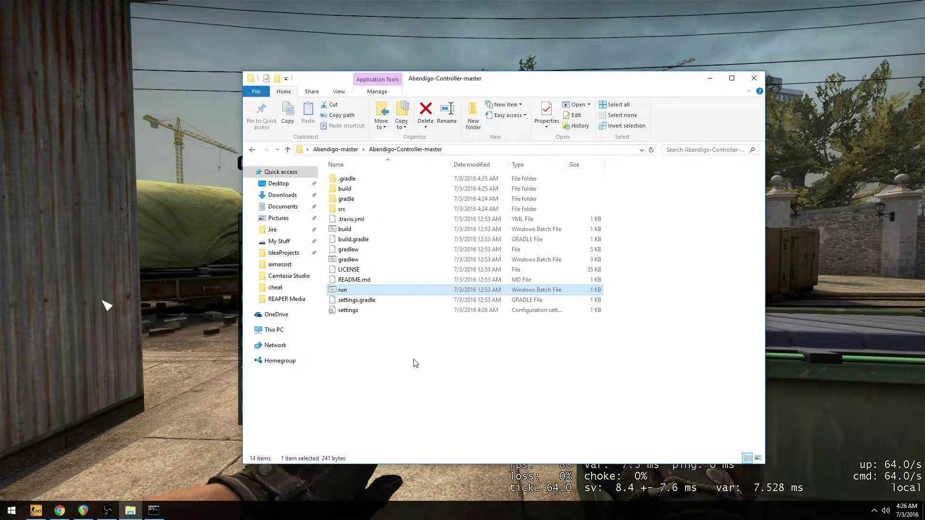
{"action": "double_click", "coordinate": [351, 291]}
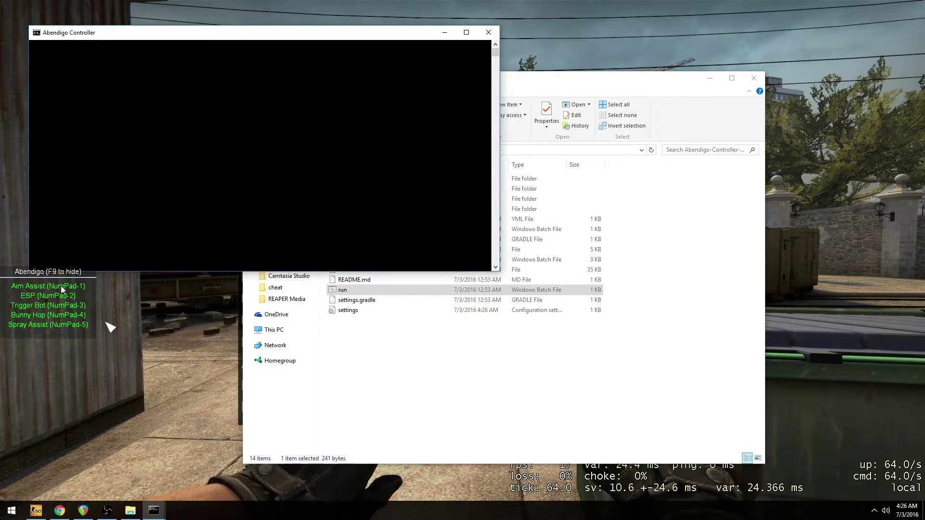
{"action": "left_click", "coordinate": [100, 516]}
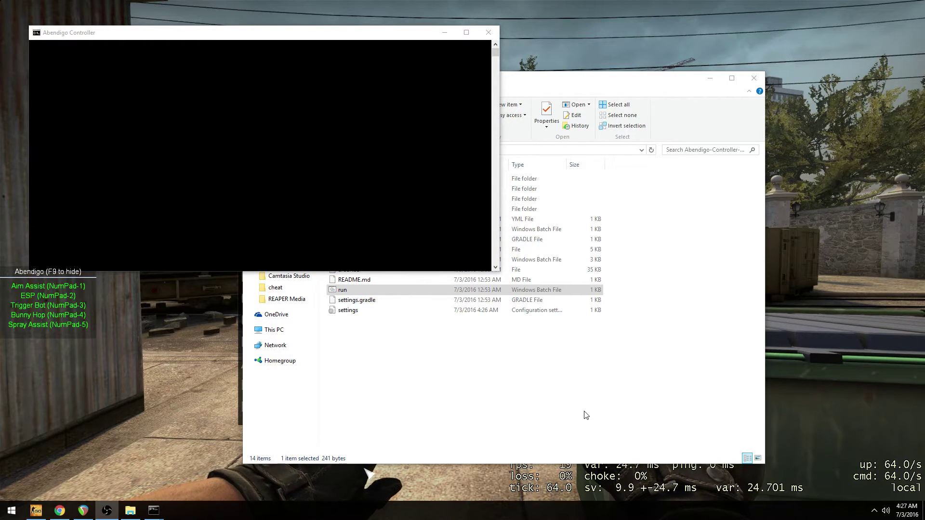